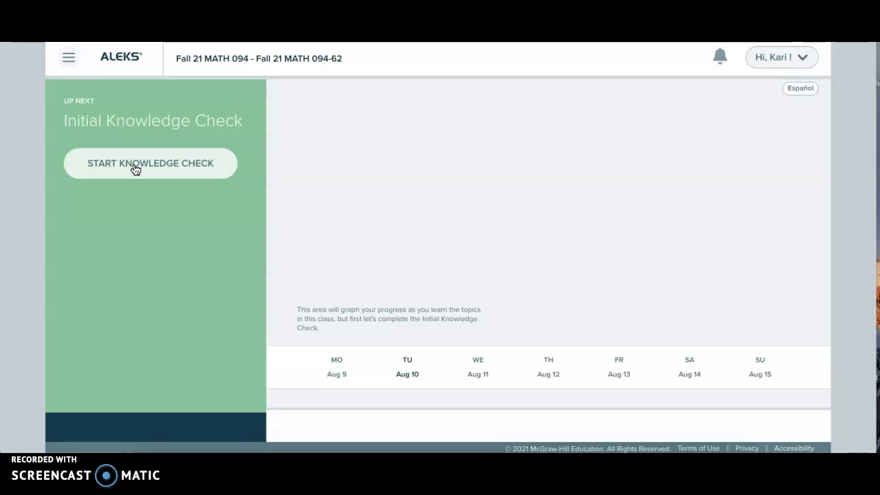
# Start the Initial Knowledge Check, going through the introduction slides, skipping the tooltips and passing the sample question.
pyautogui.click(136, 170)
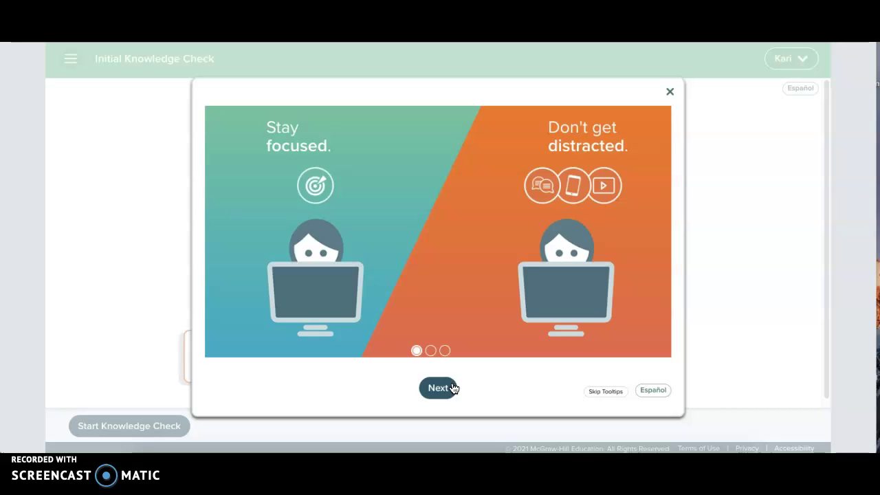
pyautogui.click(452, 388)
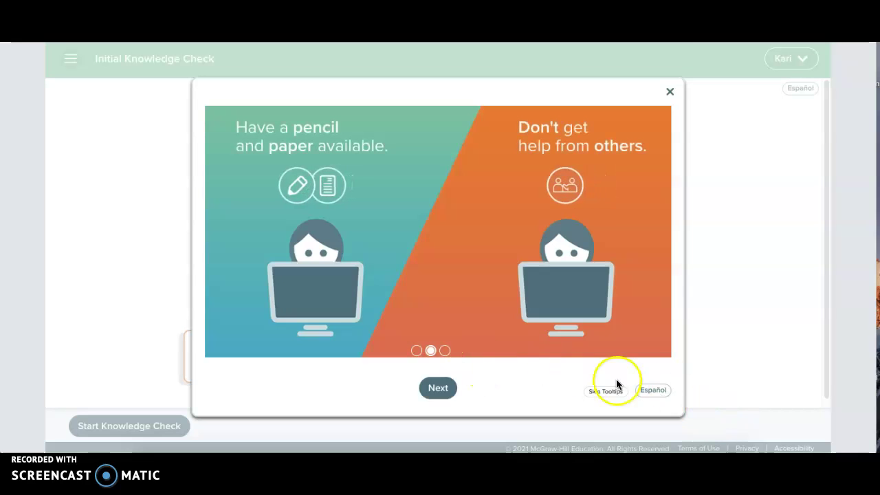
pyautogui.click(441, 389)
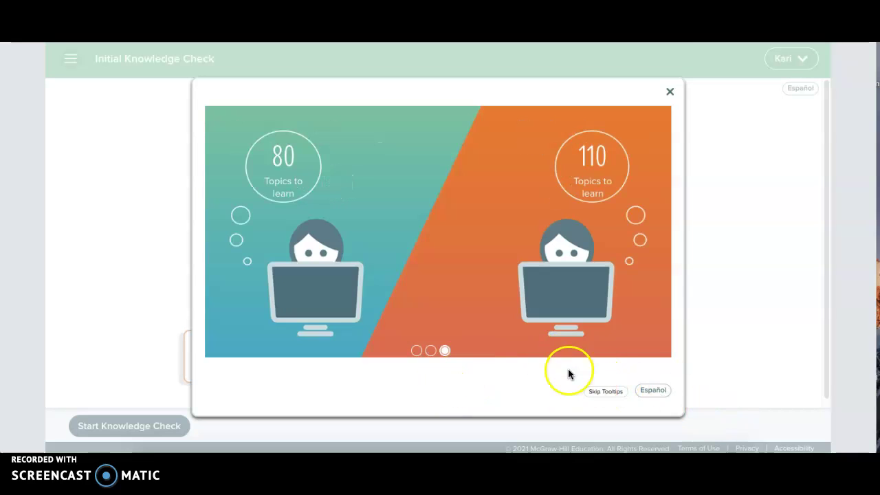
pyautogui.click(602, 392)
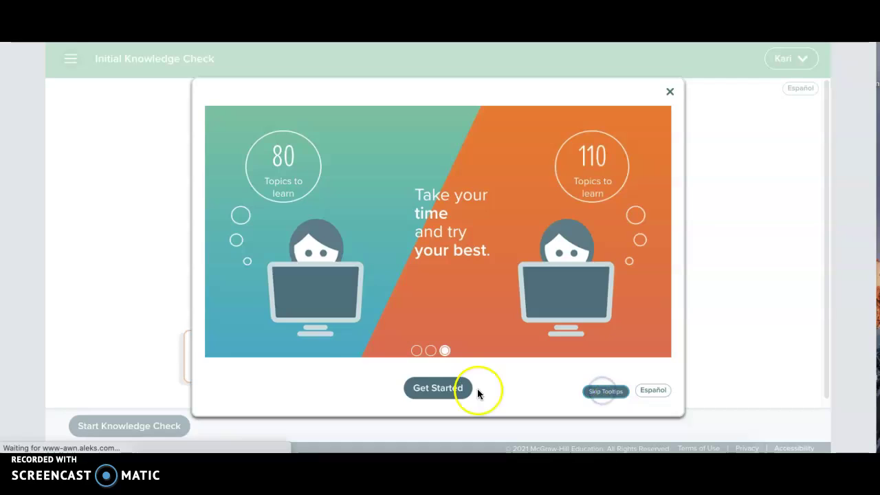
pyautogui.click(450, 392)
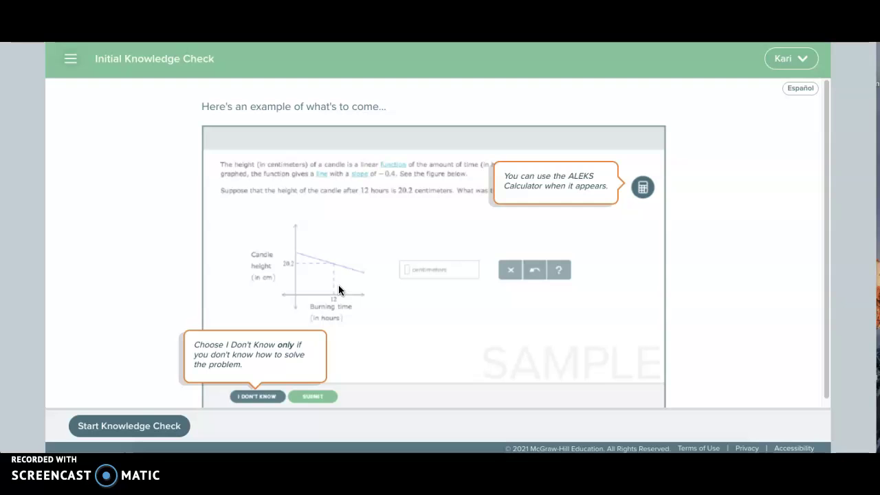
pyautogui.click(137, 421)
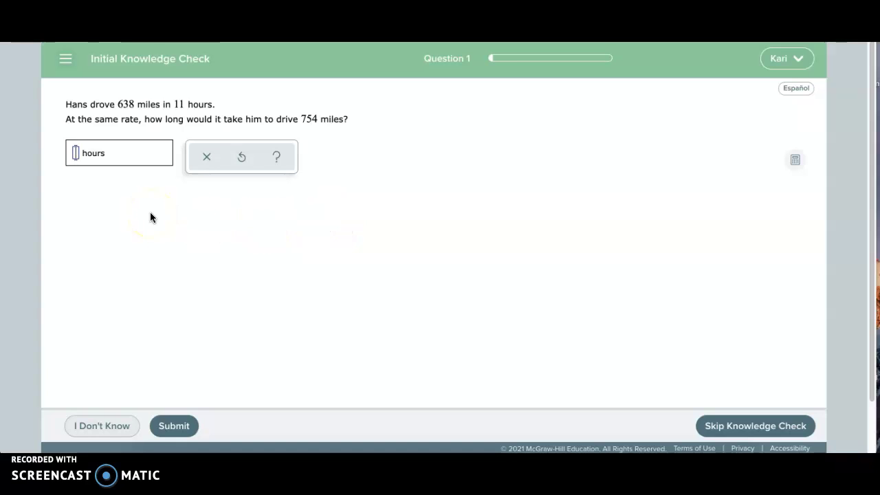
# Submit 14 hours as the answer to question 1 and 8 as the answer to the square root question.
pyautogui.write('14')
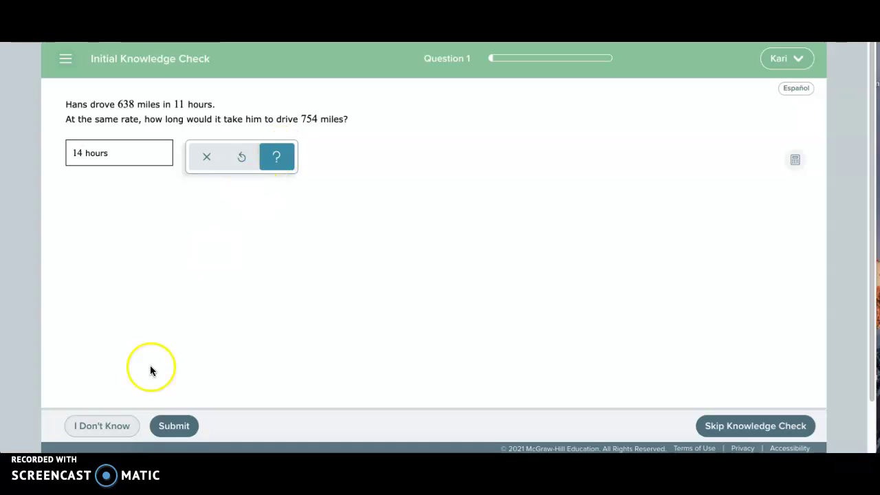
pyautogui.click(180, 426)
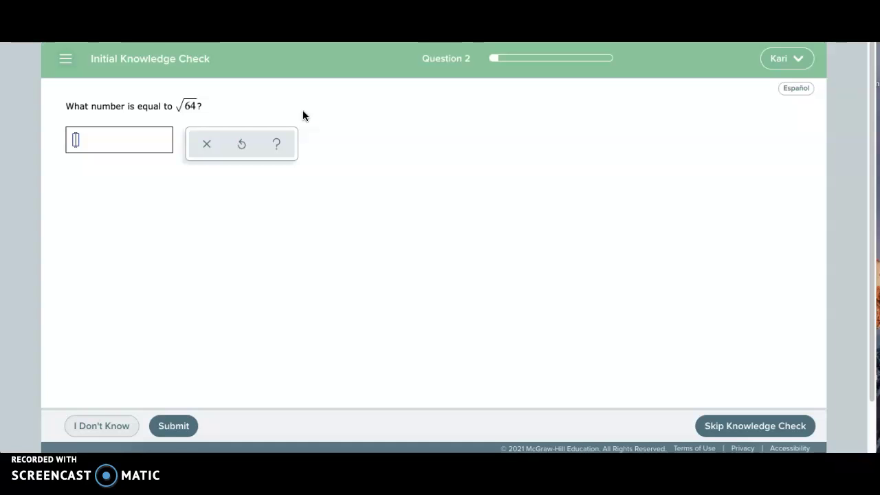
pyautogui.click(77, 140)
pyautogui.write('8')
pyautogui.click(176, 426)
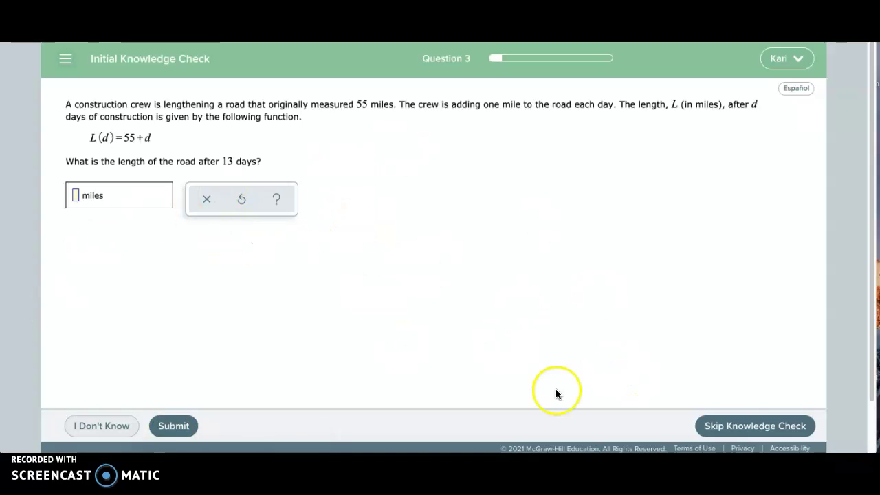
# Skip the rest of the knowledge check with Moderate Knowledge of Developmental Math and continue past the results page.
pyautogui.click(737, 431)
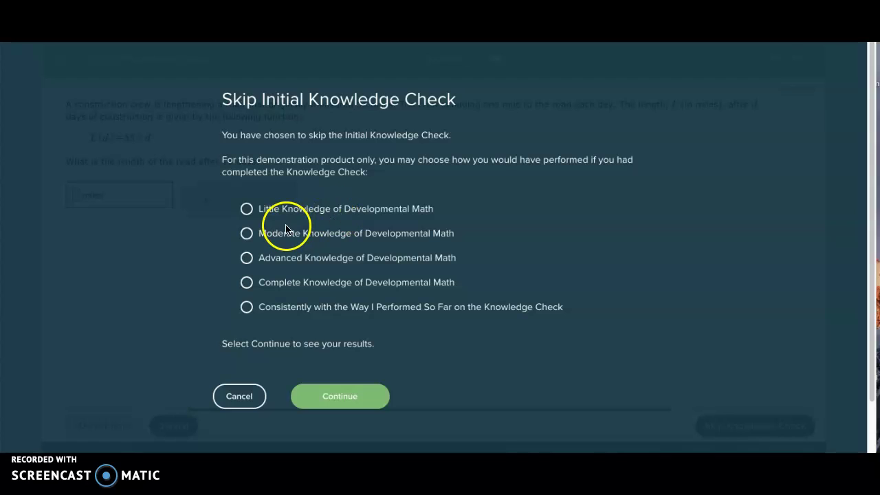
pyautogui.click(247, 235)
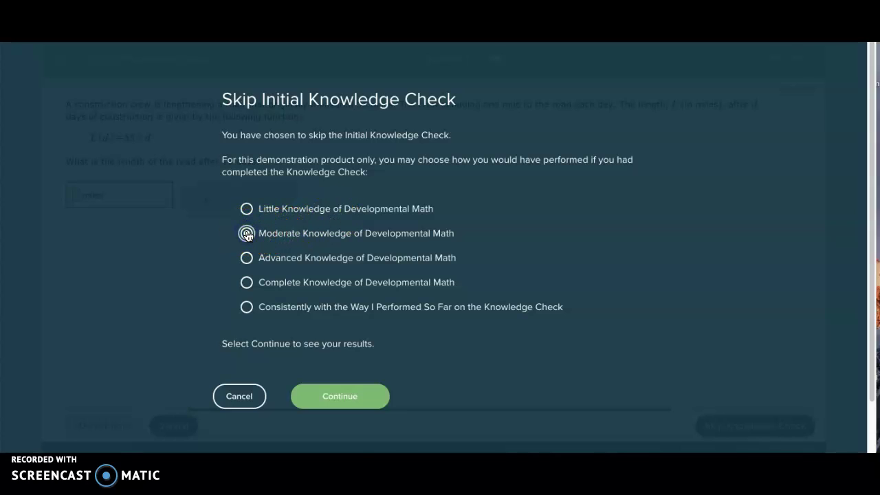
pyautogui.click(326, 398)
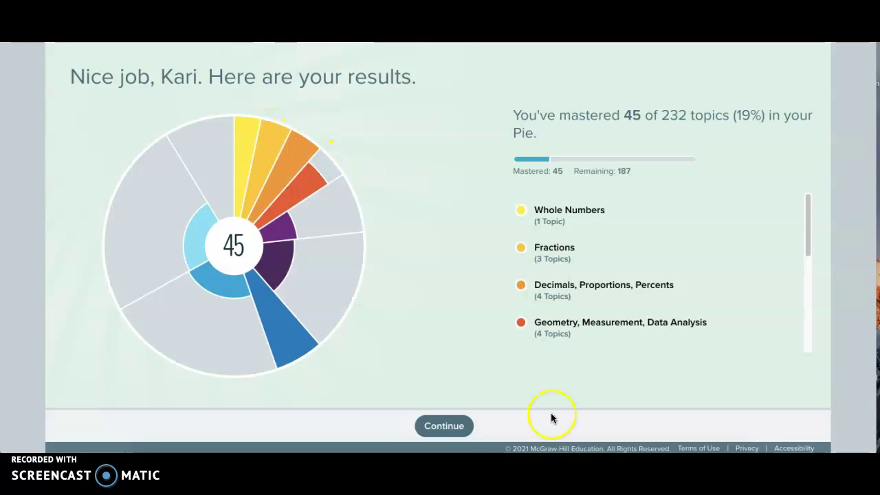
pyautogui.click(437, 426)
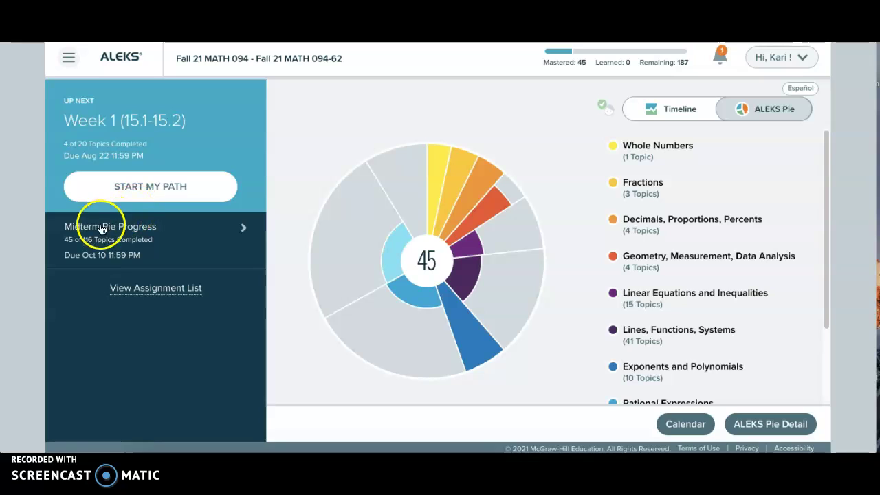
# Start the Week 1 (15.1-15.2) learning path, read the worked explanation on simplifying factored polynomials and begin the practice.
pyautogui.click(130, 188)
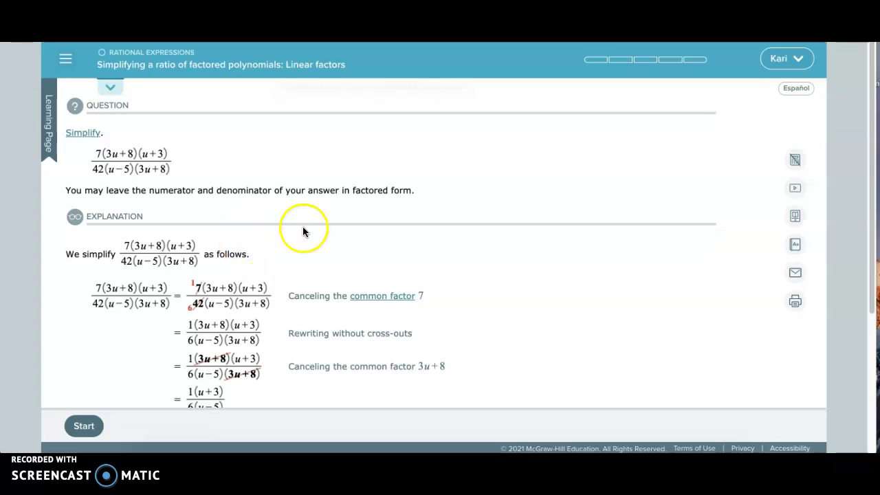
pyautogui.scroll(-1, 330, 264)
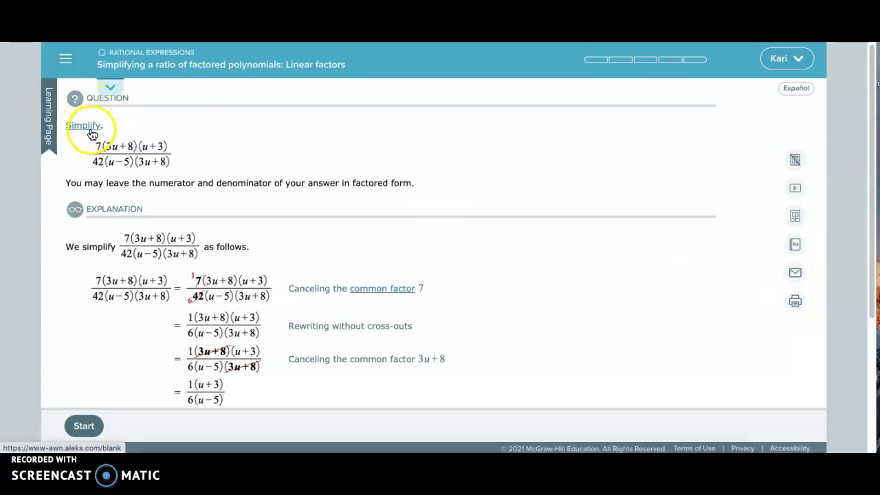
pyautogui.scroll(-1, 261, 306)
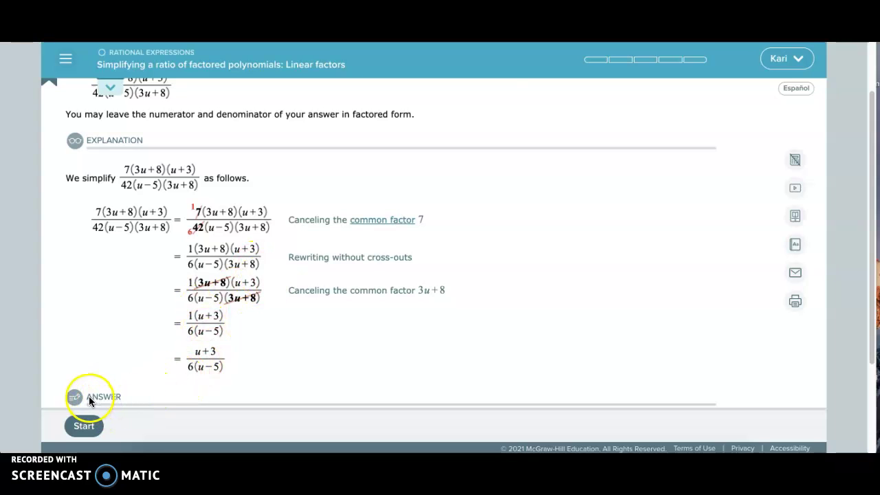
pyautogui.scroll(-1, 98, 363)
pyautogui.scroll(-1, 93, 375)
pyautogui.click(80, 426)
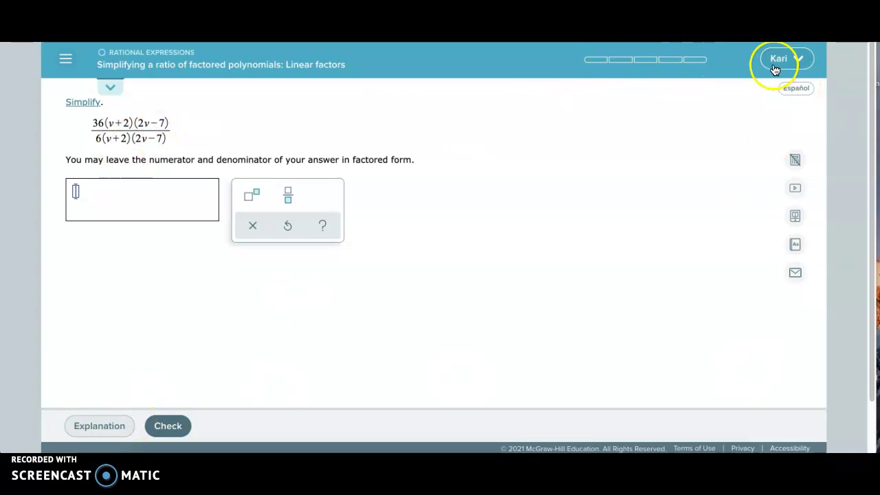
pyautogui.scroll(1, 591, 173)
pyautogui.scroll(-1, 591, 174)
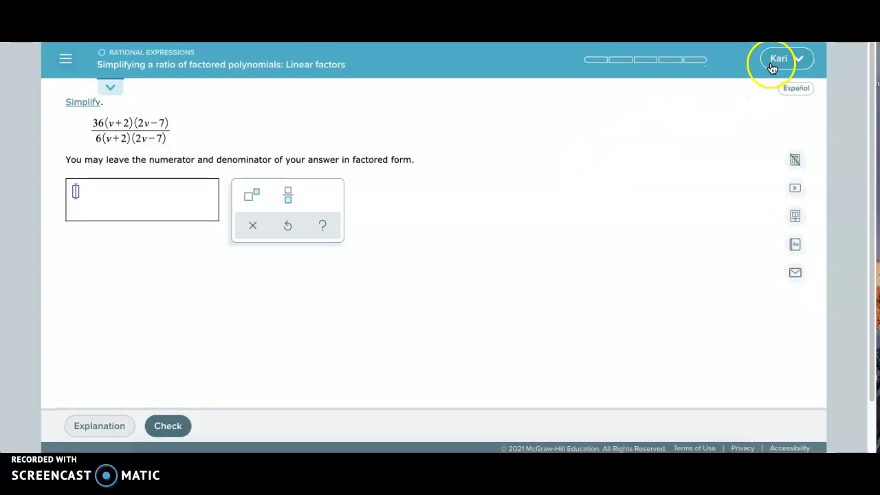
pyautogui.click(776, 62)
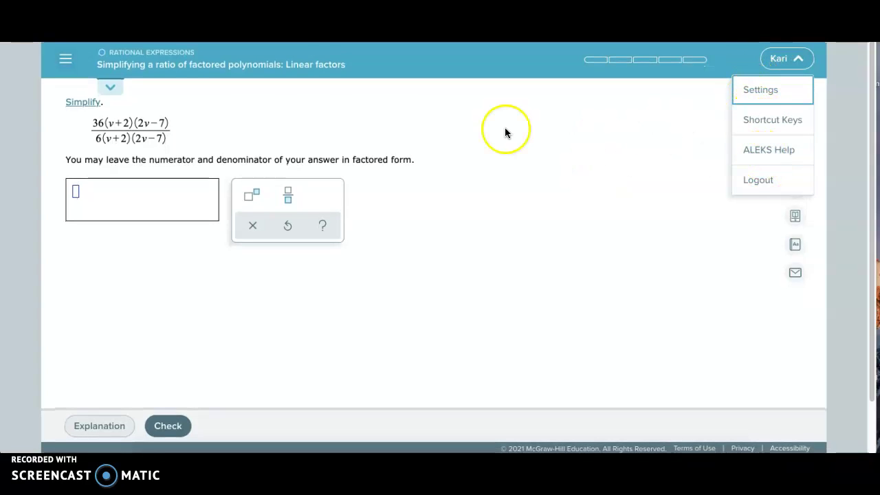
pyautogui.click(65, 59)
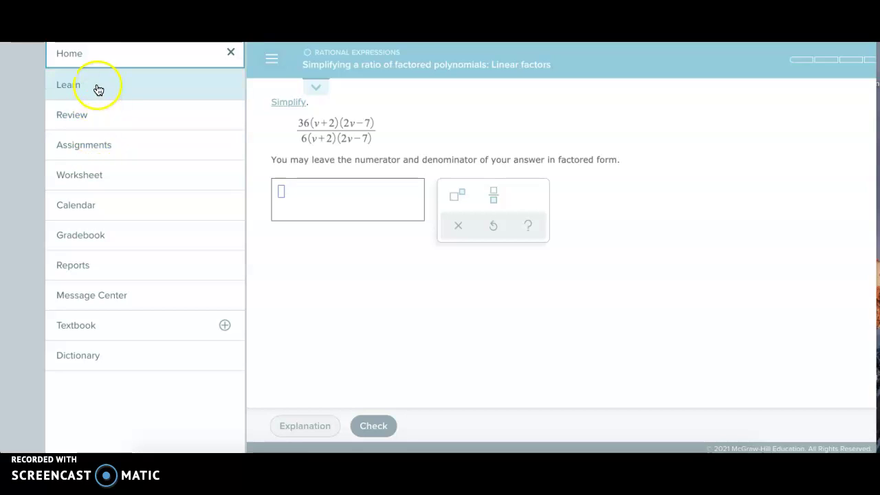
pyautogui.click(382, 105)
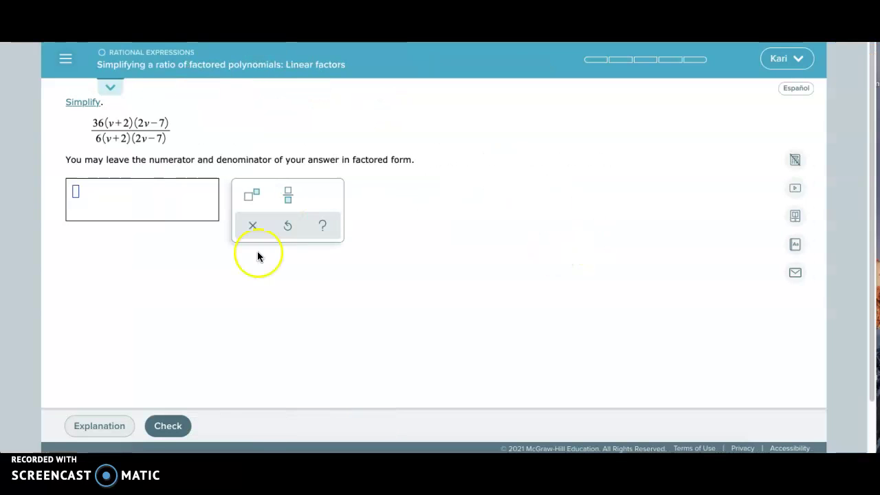
# Answer the rational expression problem with 6, check it and continue to the next practice question.
pyautogui.click(76, 195)
pyautogui.click(289, 198)
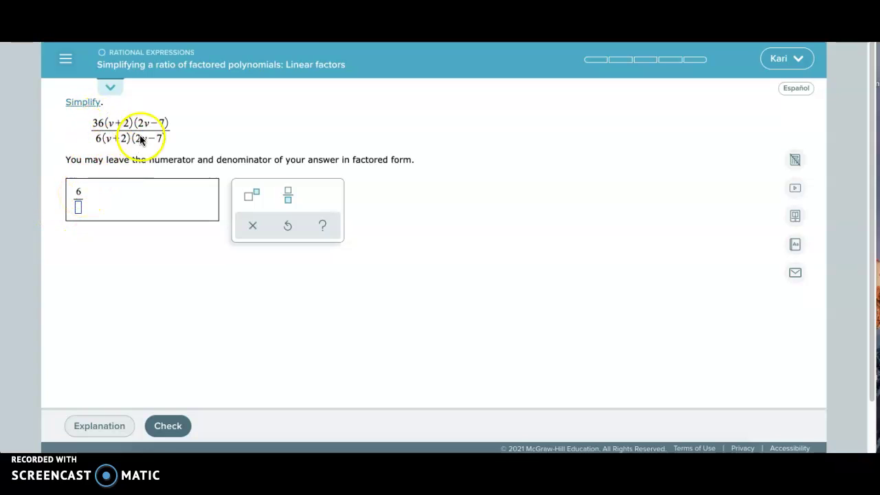
pyautogui.click(77, 206)
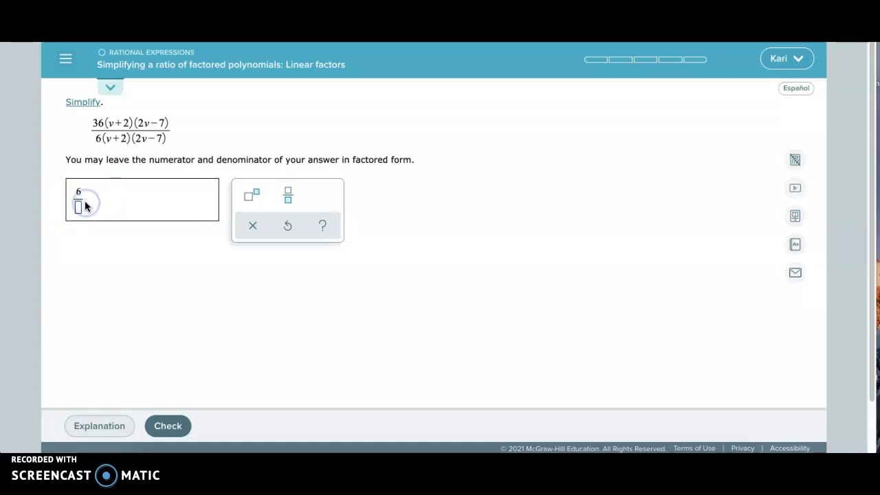
pyautogui.write('6')
pyautogui.click(166, 425)
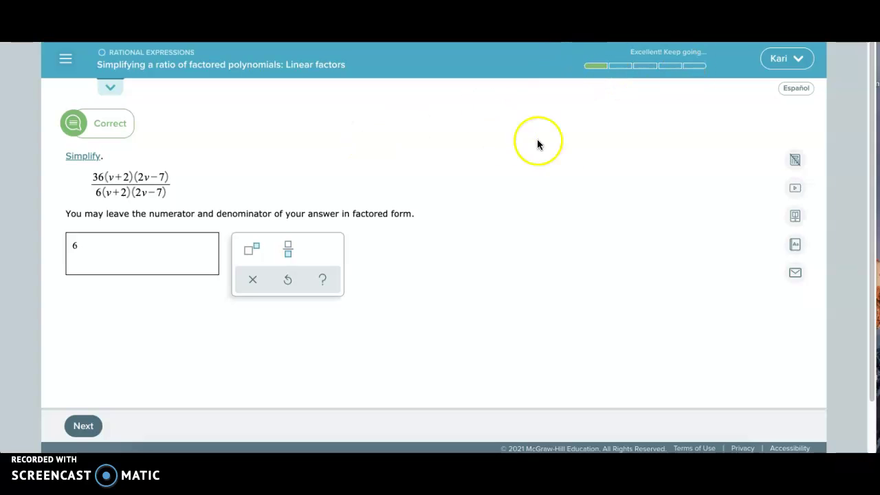
pyautogui.click(84, 426)
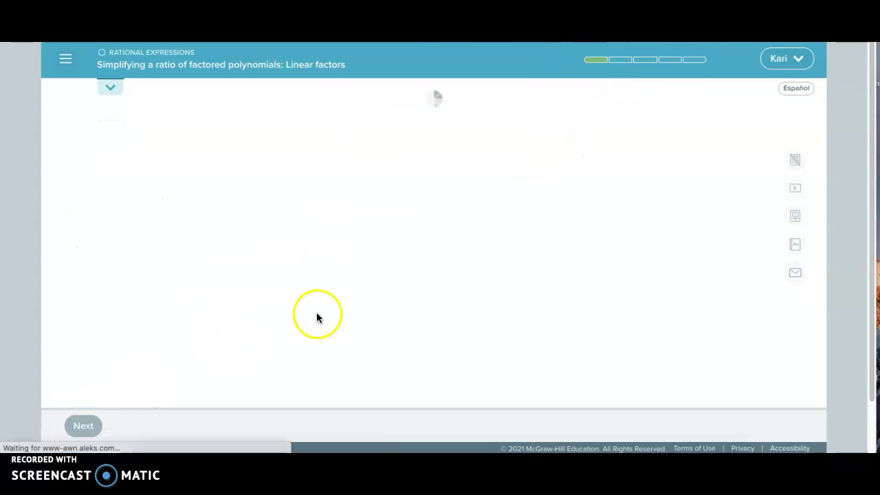